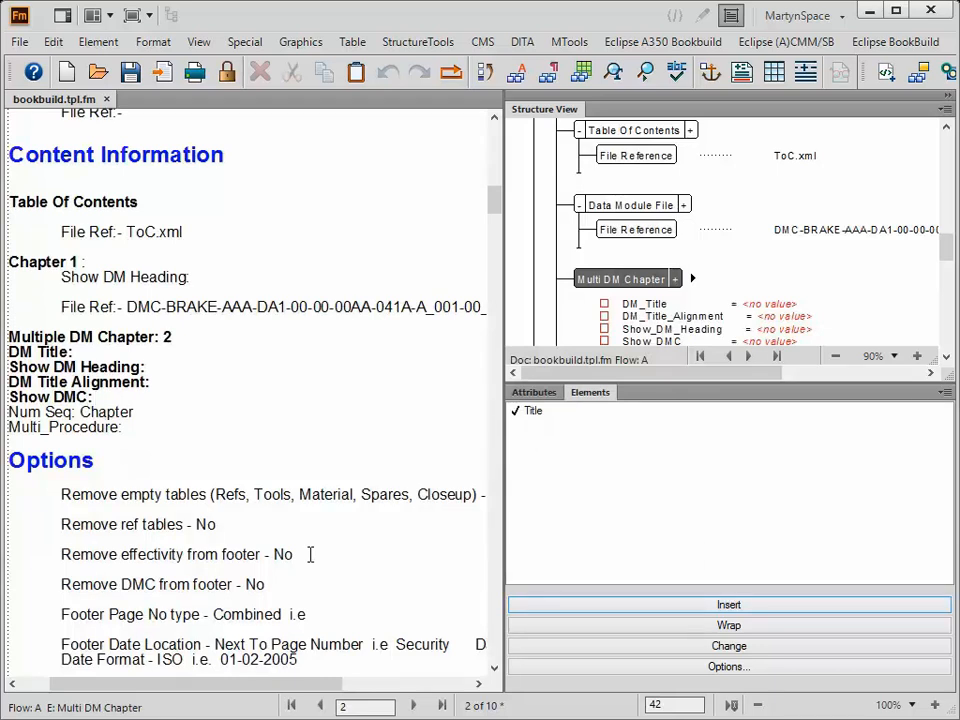
# Insert a Title element inside the Multi DM Chapter element and enter "General information" as its text
pyautogui.click(697, 278)
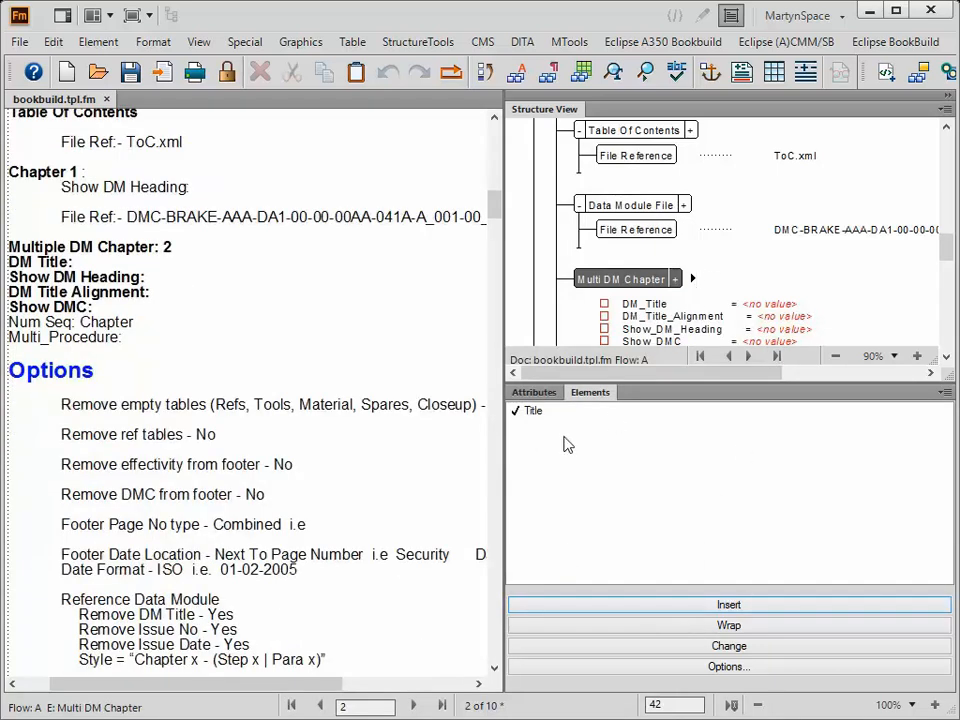
pyautogui.doubleClick(535, 414)
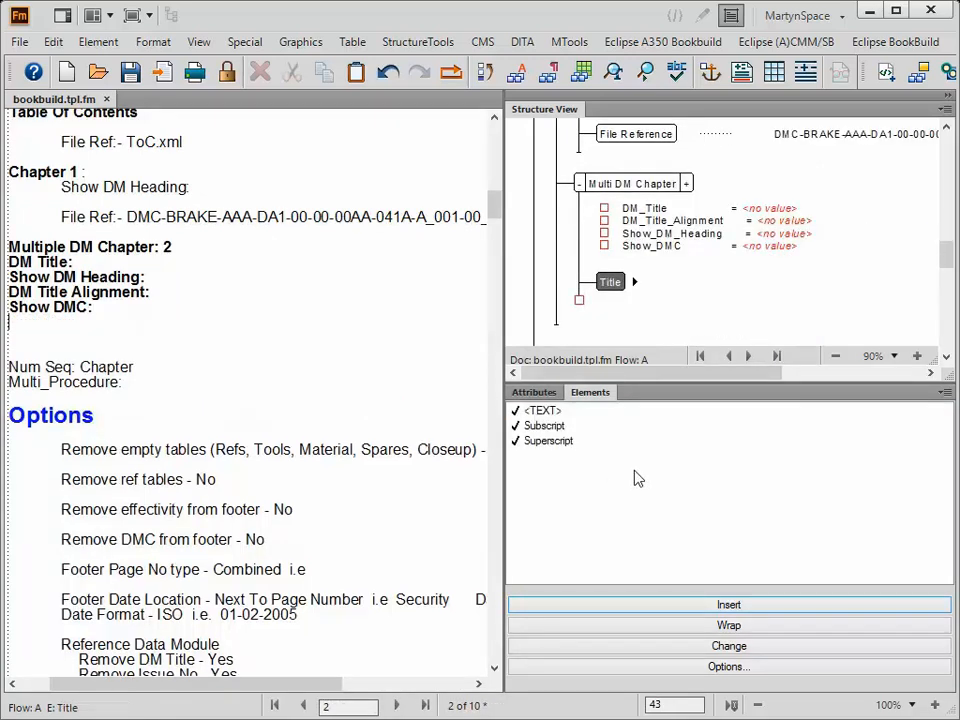
pyautogui.write('General inf')
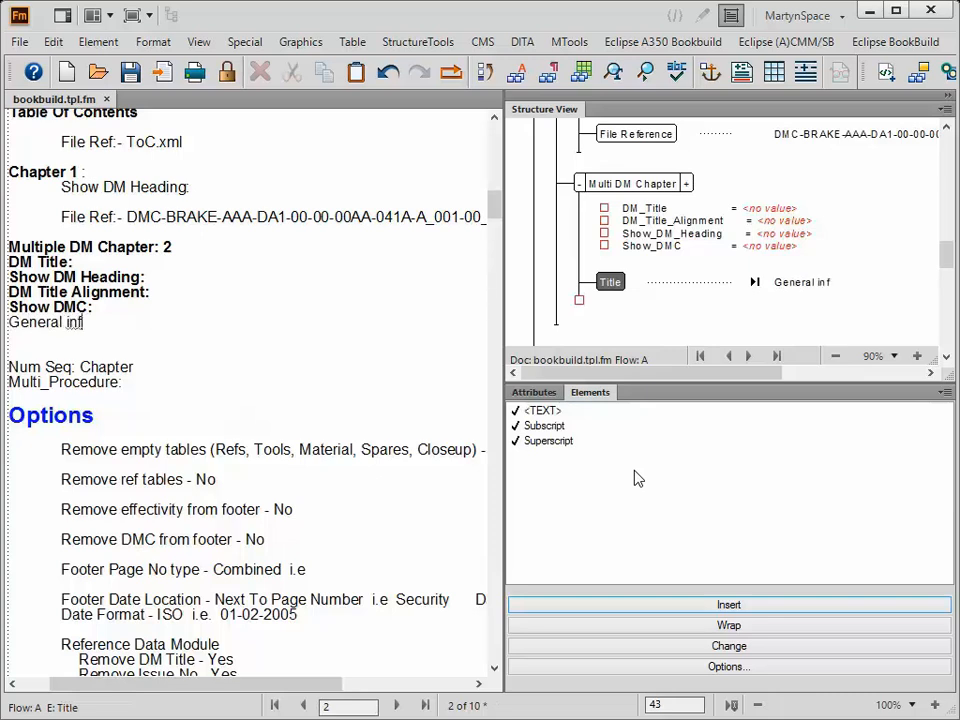
pyautogui.write('ormation')
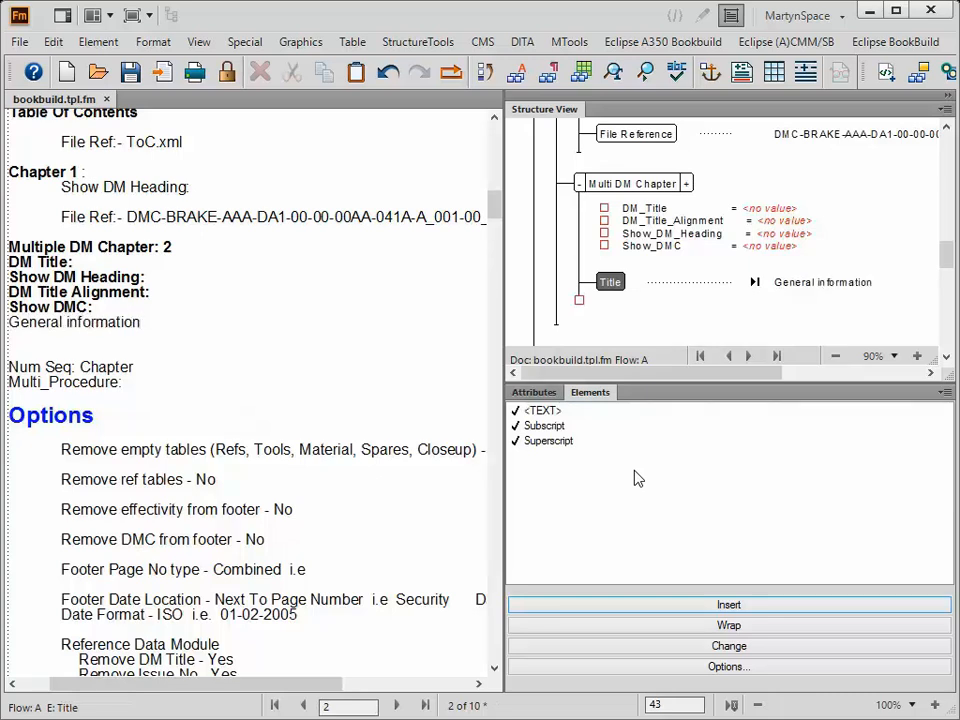
# Insert a Data Module File after the chapter's Title, referencing DMC-S1000DBIKE-AAA-D00-00-00-00AA-041A-A_008-00_EN-US.xml
pyautogui.click(579, 294)
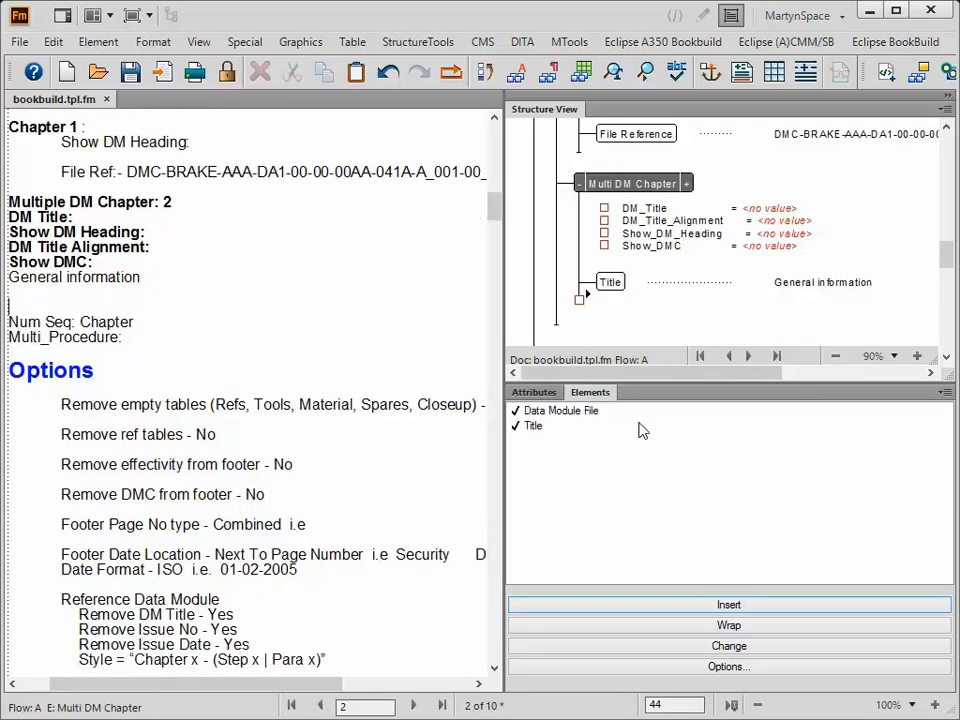
pyautogui.doubleClick(553, 418)
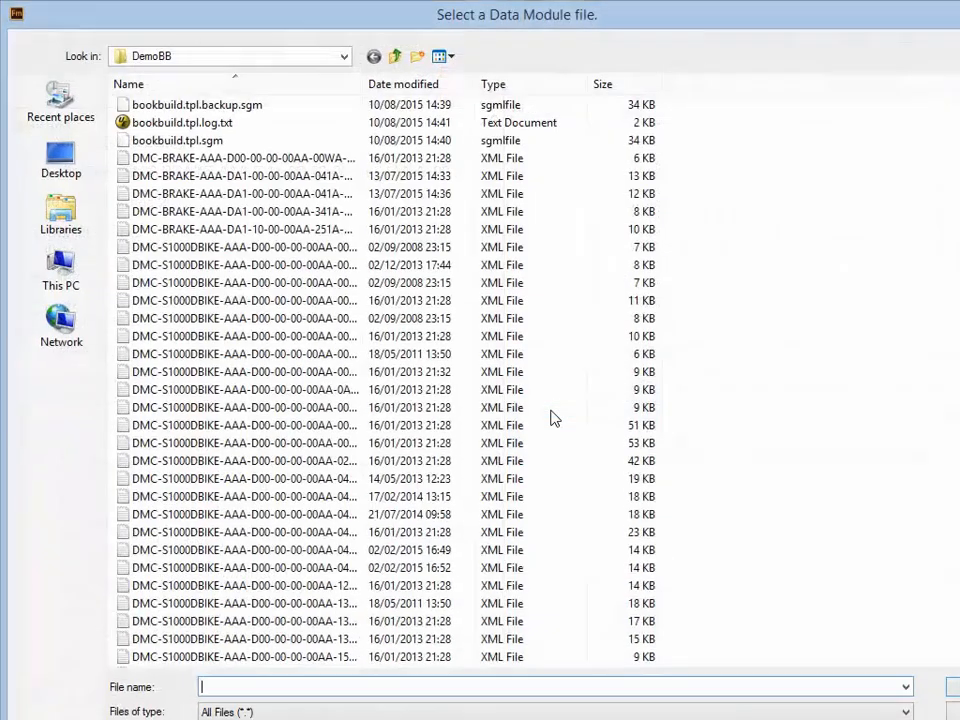
pyautogui.click(317, 479)
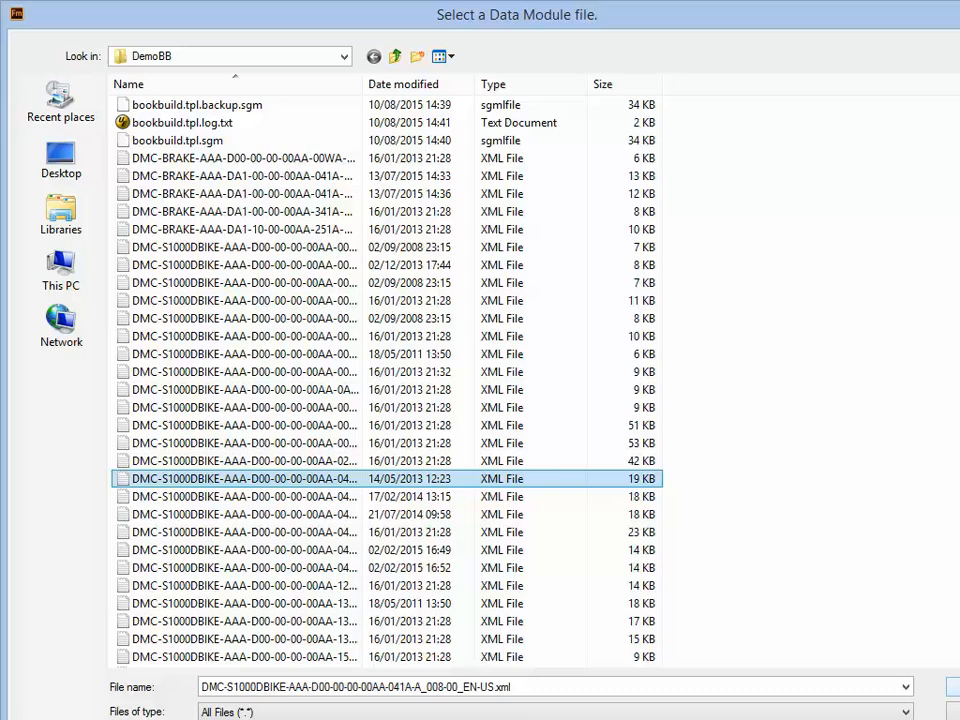
pyautogui.press('Return')
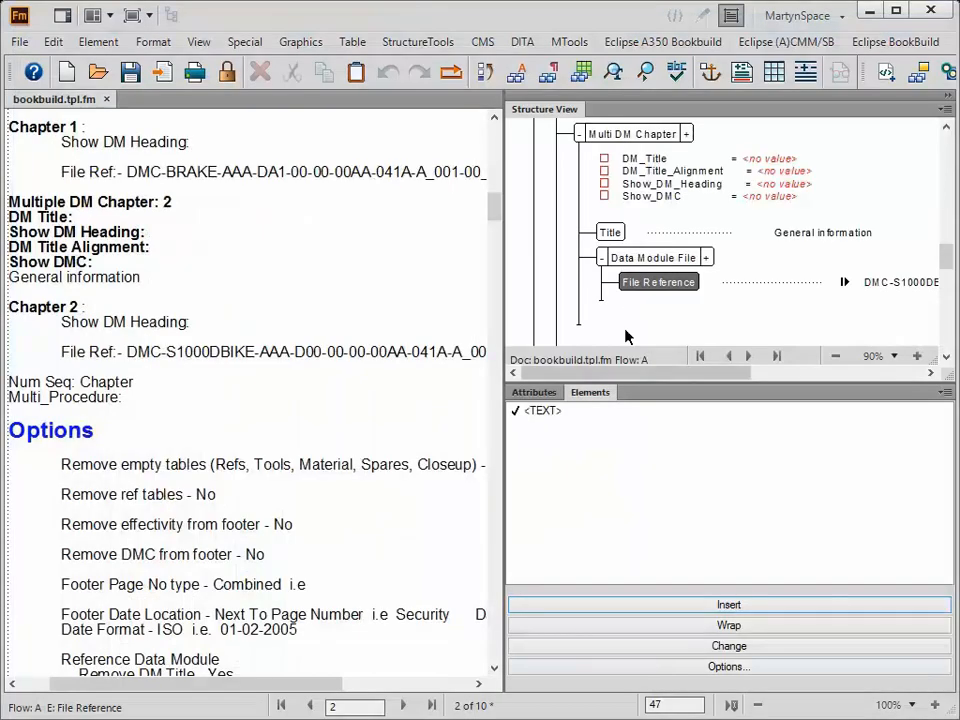
# Add a second Data Module File at the end of the Multi DM Chapter, referencing DMC-S1000DBIKE-AAA-D00-00-00-00AA-041A-A_009-00_EN-US.XML
pyautogui.click(582, 310)
pyautogui.click(596, 415)
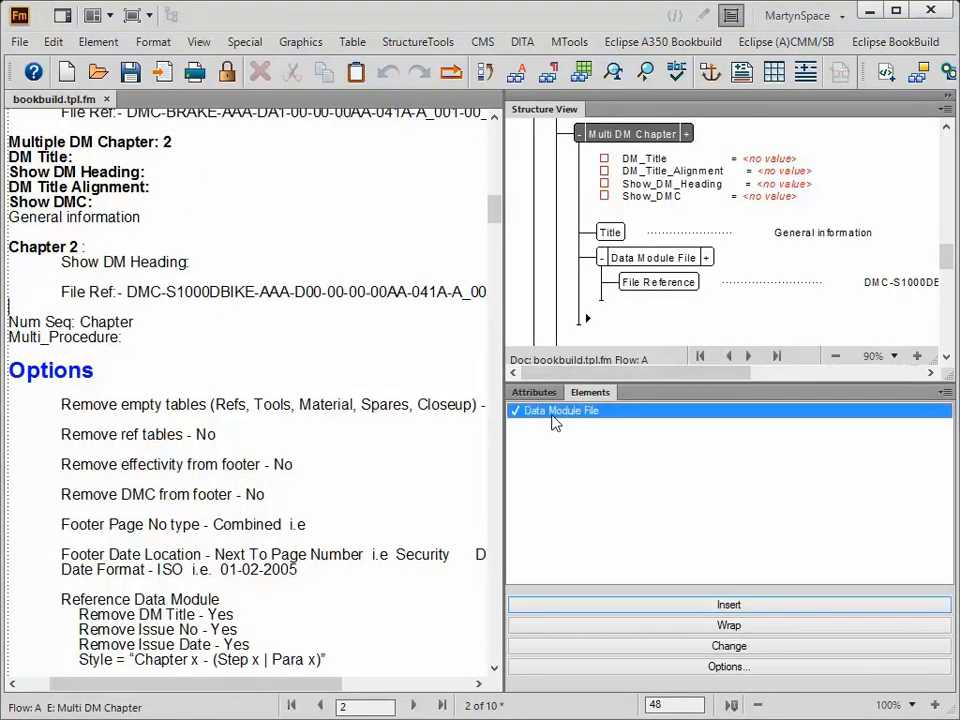
pyautogui.doubleClick(552, 415)
pyautogui.doubleClick(555, 415)
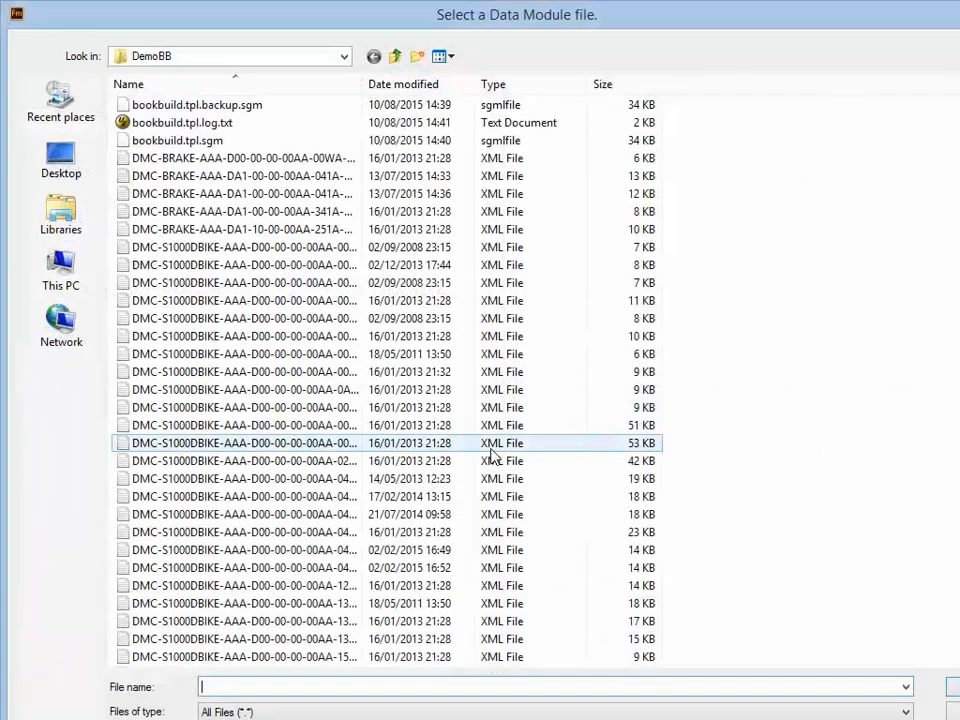
pyautogui.click(225, 496)
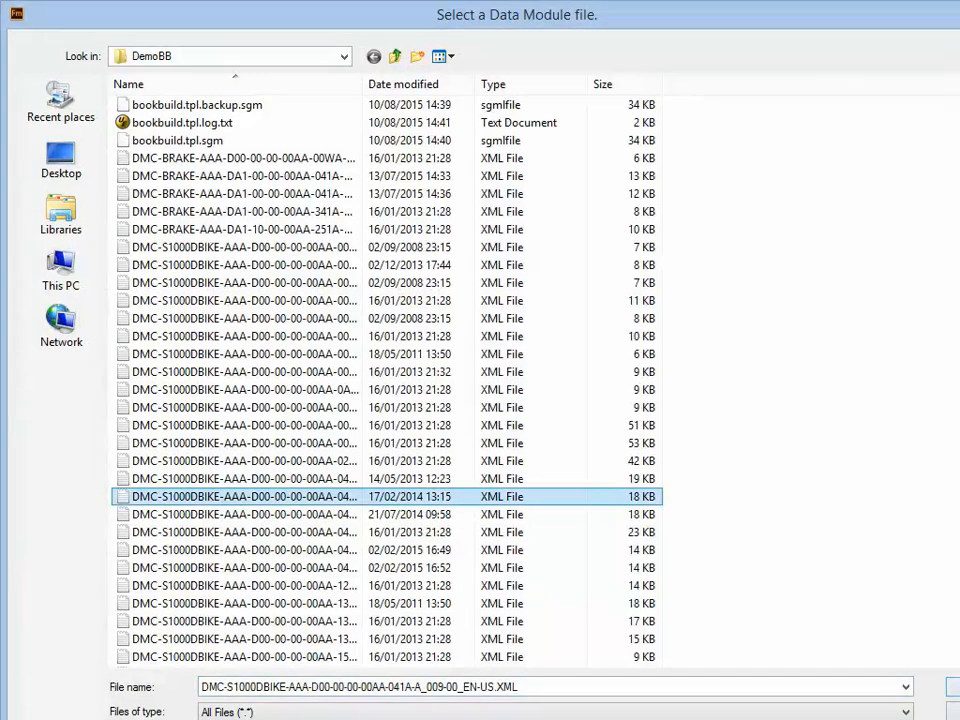
pyautogui.press('Return')
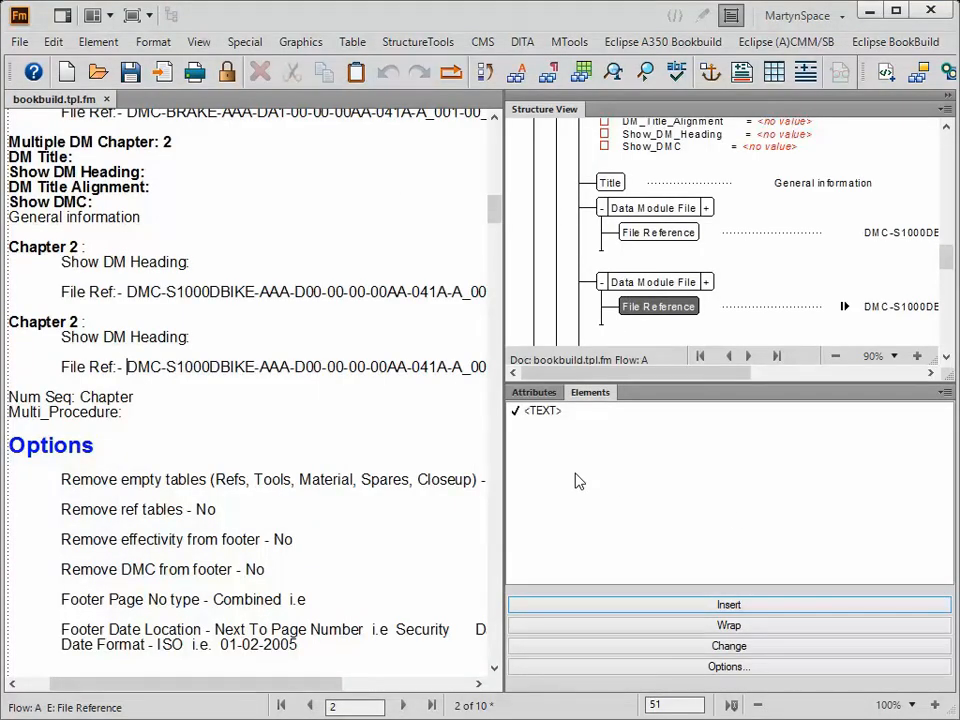
pyautogui.moveTo(861, 384); pyautogui.dragTo(851, 512)
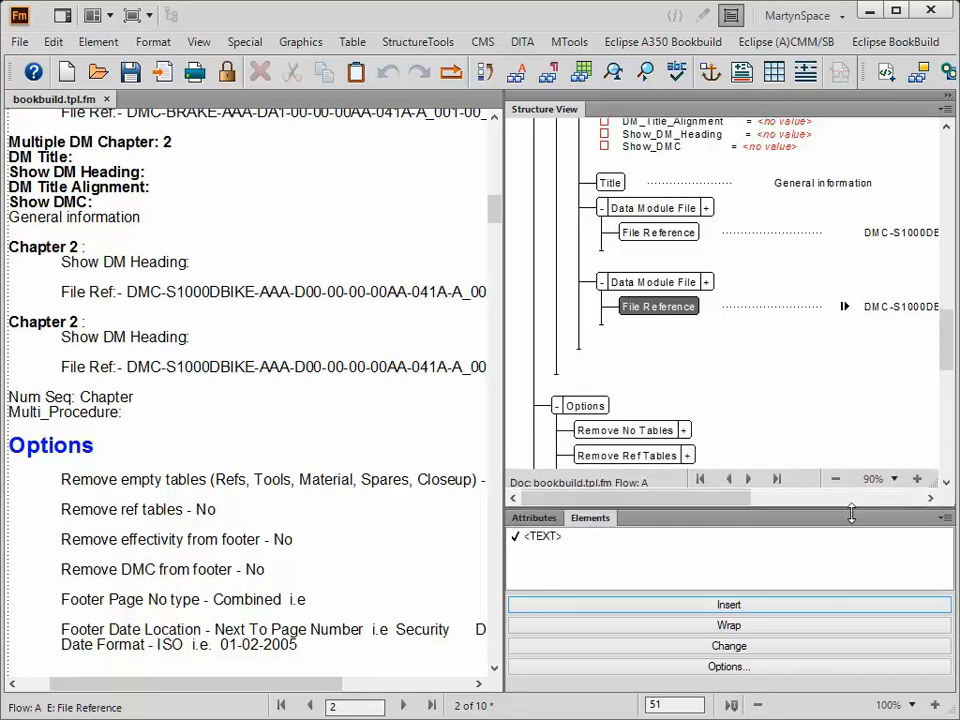
pyautogui.click(946, 132)
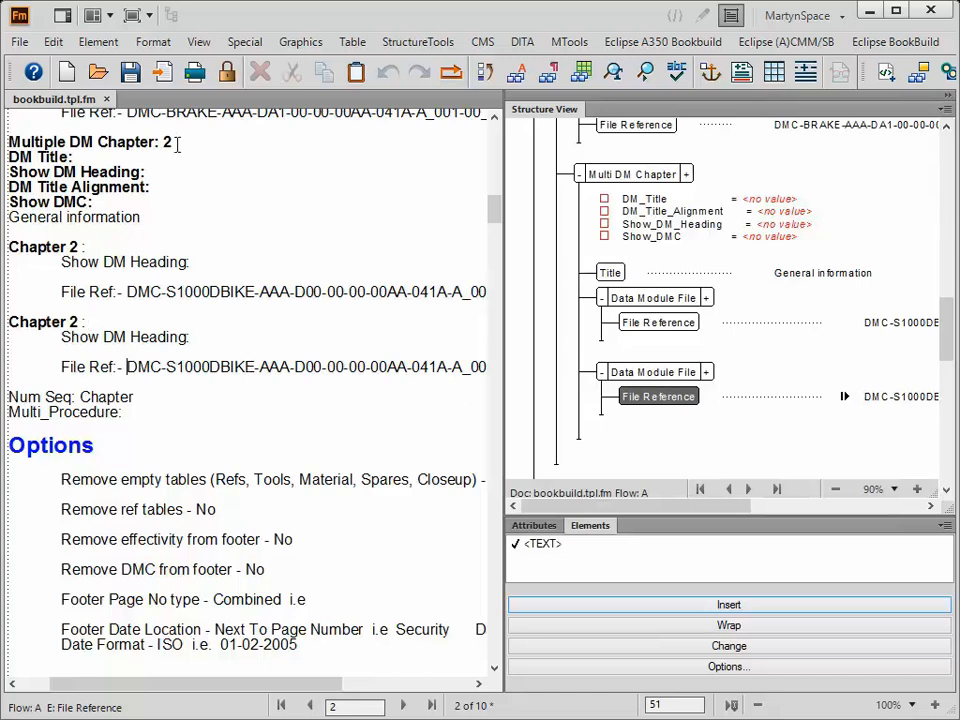
pyautogui.click(90, 247)
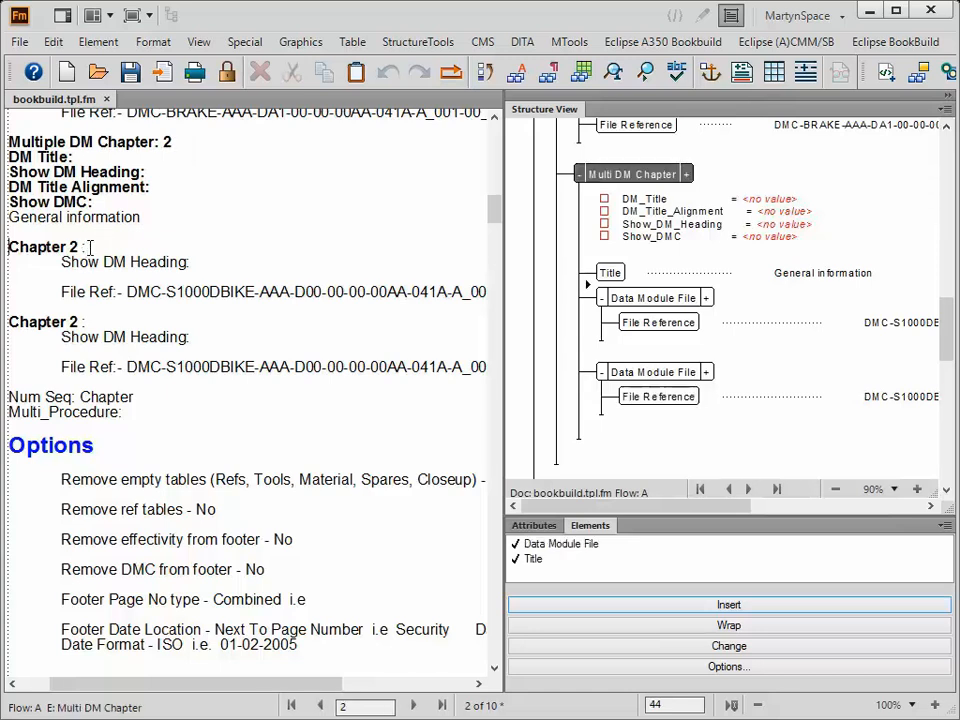
pyautogui.click(90, 322)
pyautogui.moveTo(762, 513); pyautogui.dragTo(744, 410)
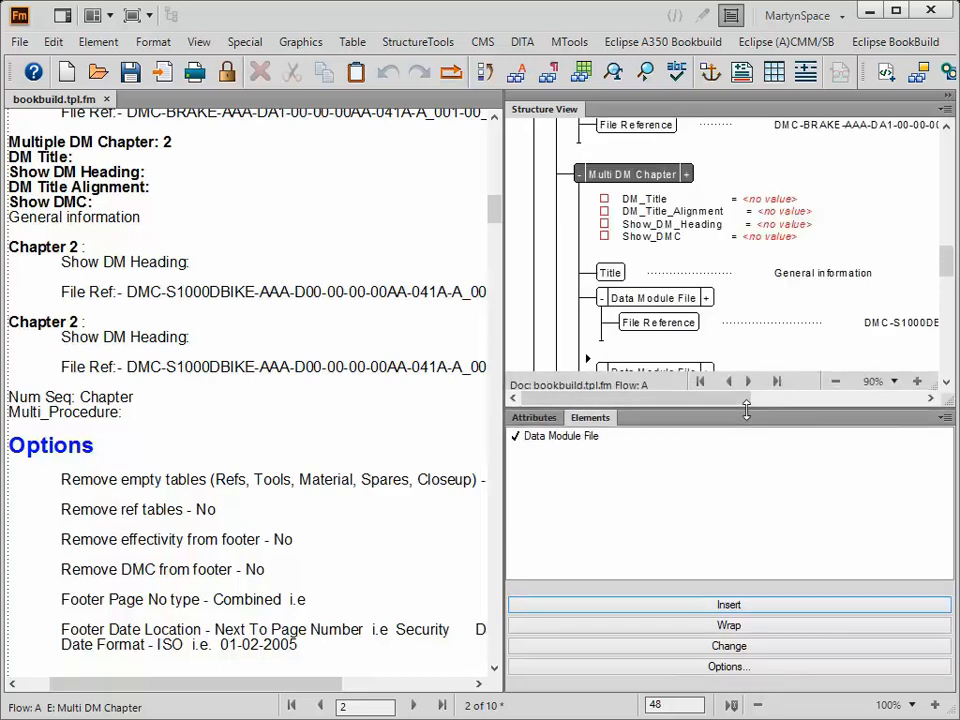
# Set the Multi DM Chapter's DM_Title attribute to Infoname and its DM_Title_Alignment attribute to Left
pyautogui.doubleClick(765, 201)
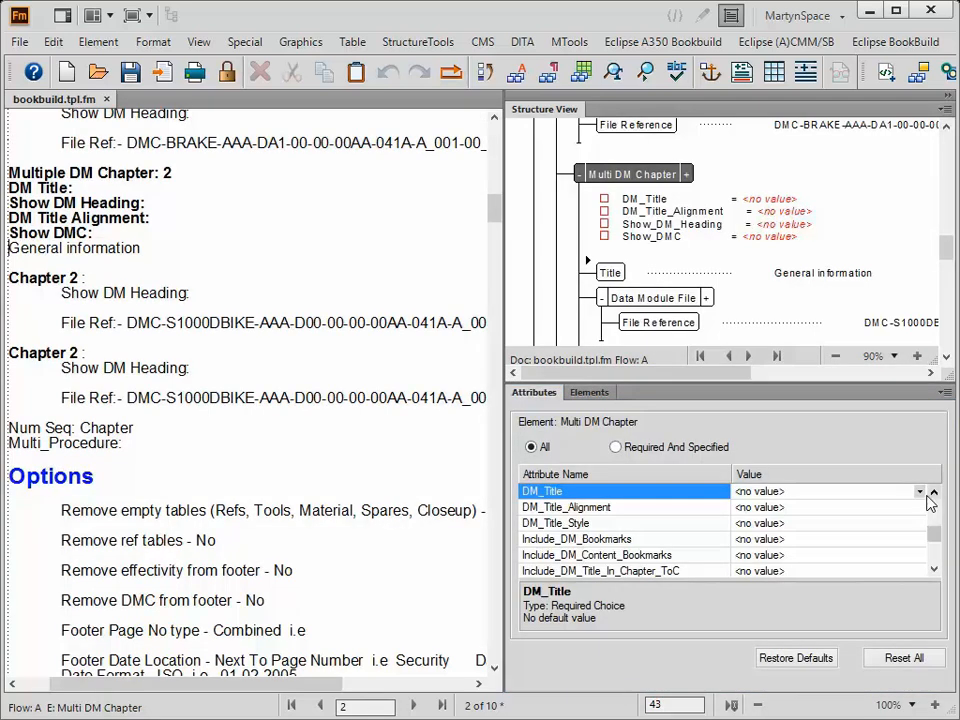
pyautogui.click(919, 492)
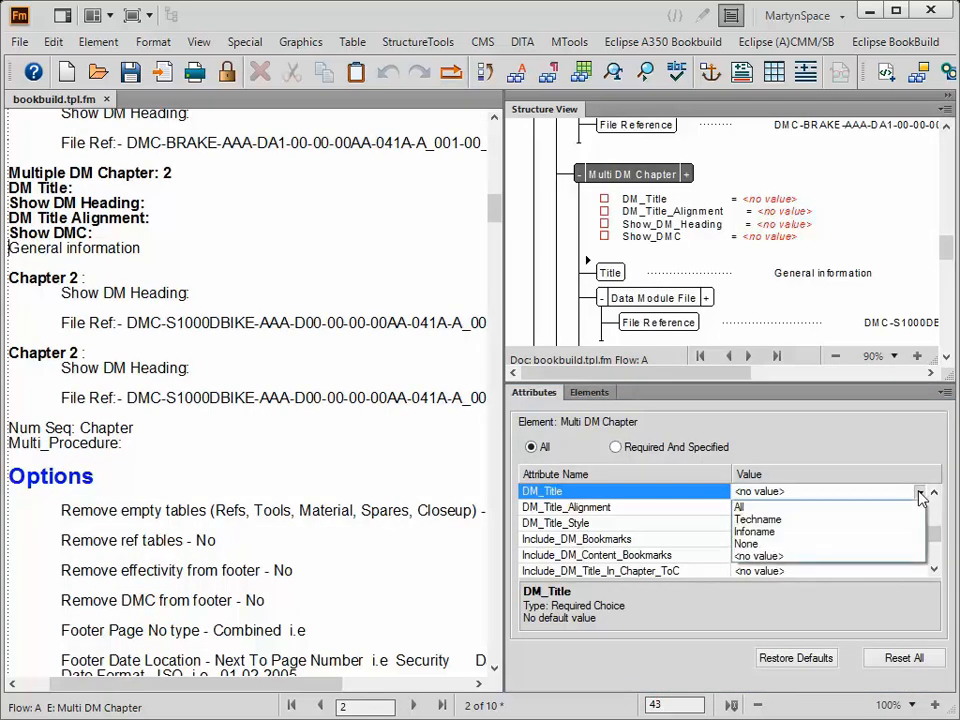
pyautogui.click(783, 532)
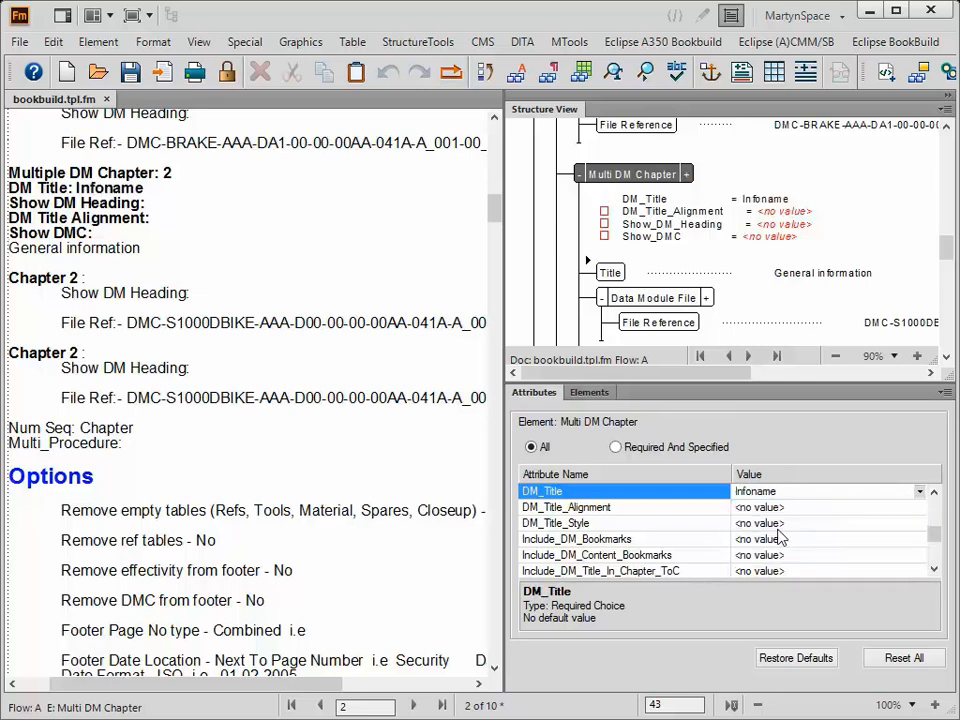
pyautogui.click(787, 219)
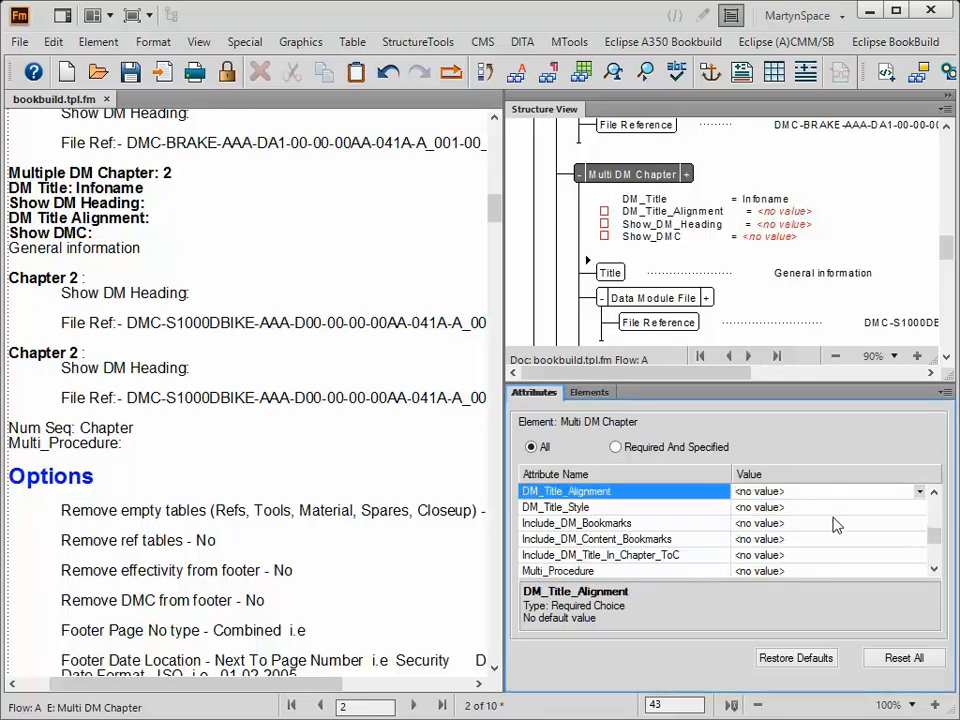
pyautogui.click(919, 491)
pyautogui.click(745, 507)
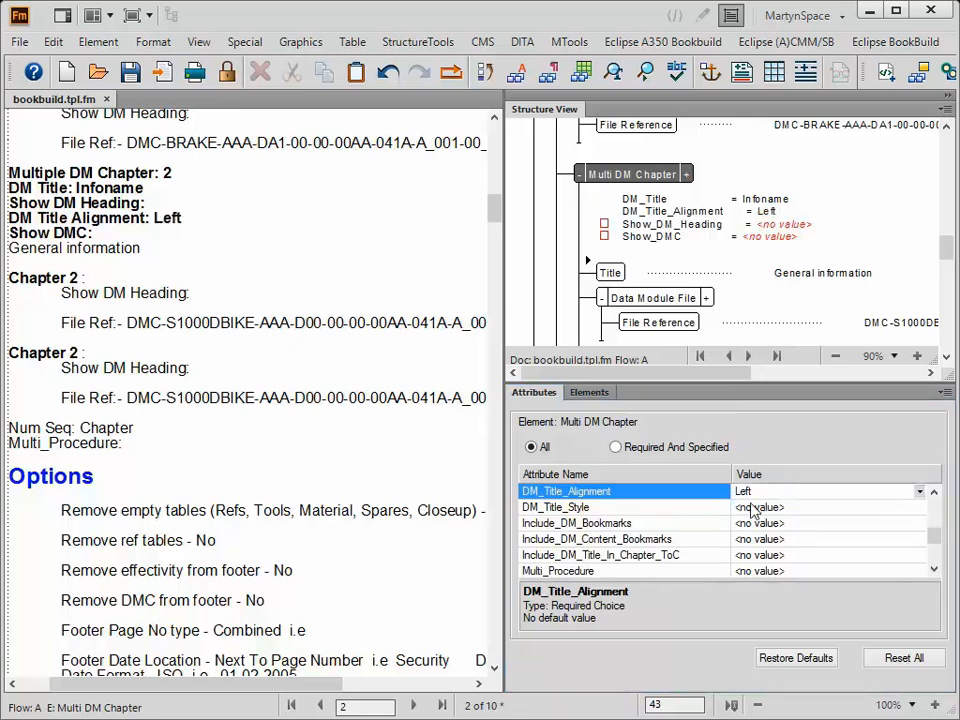
# Set both the Show_DM_Heading and Show_DMC attributes of the Multi DM Chapter to No
pyautogui.click(789, 226)
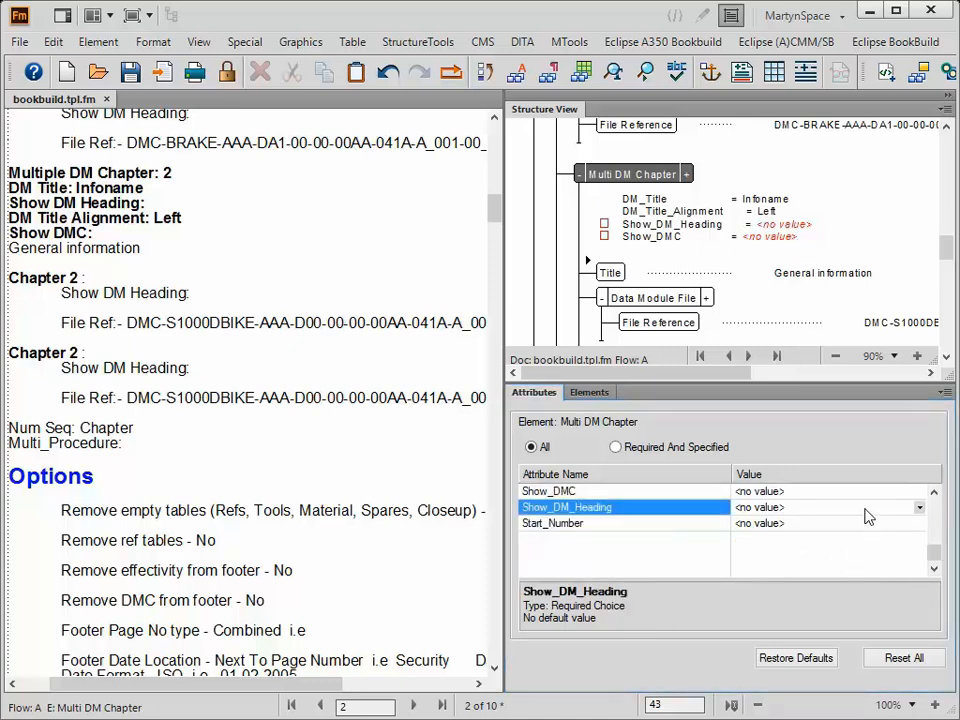
pyautogui.click(920, 508)
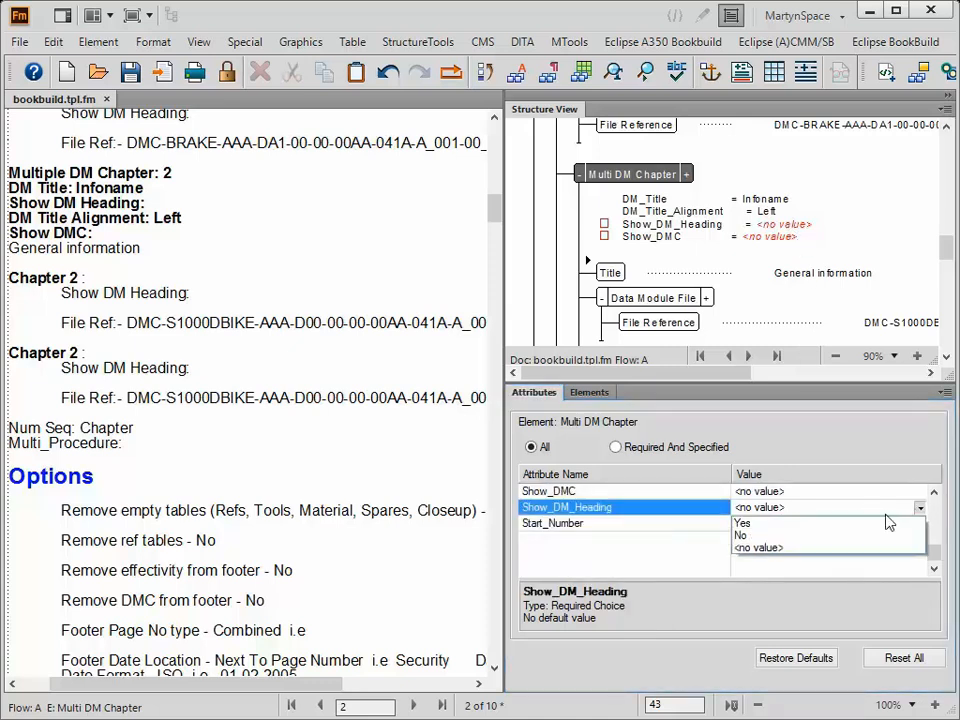
pyautogui.click(759, 537)
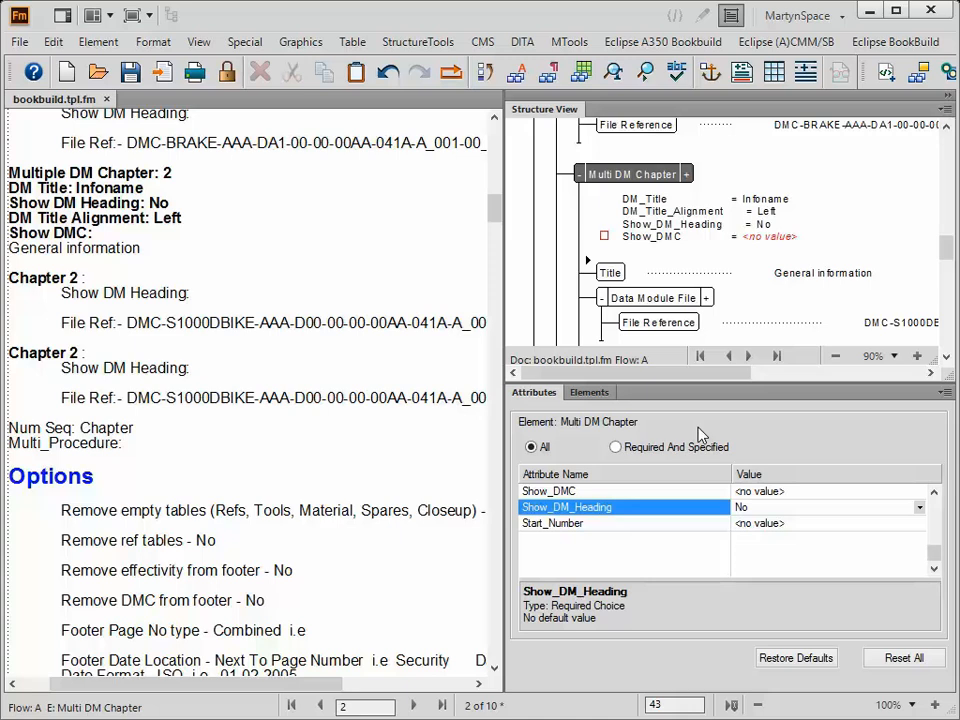
pyautogui.click(765, 242)
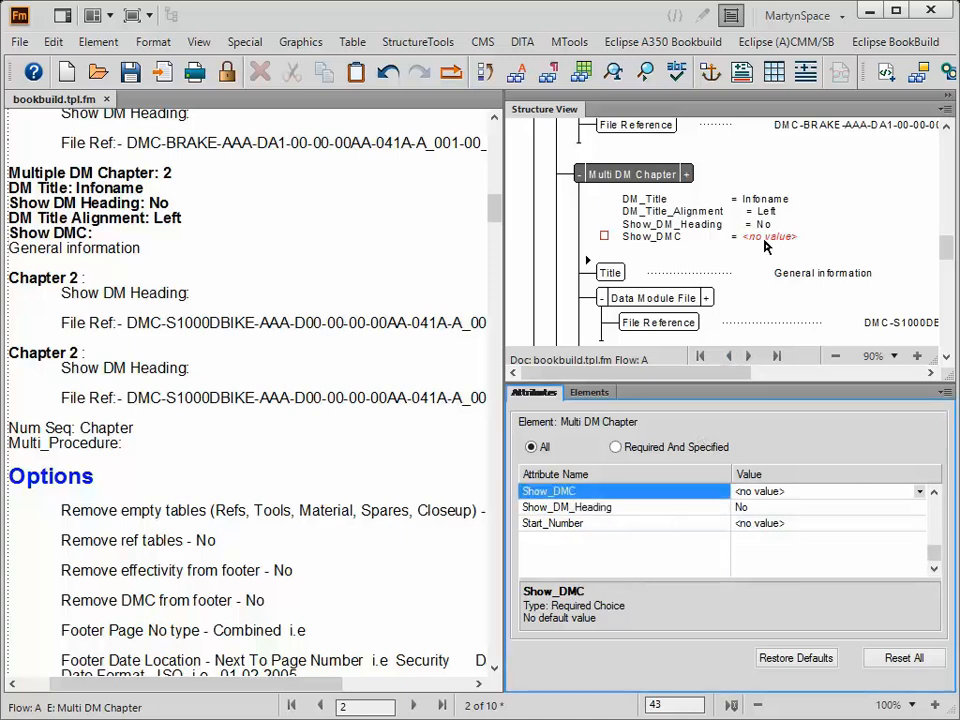
pyautogui.click(919, 491)
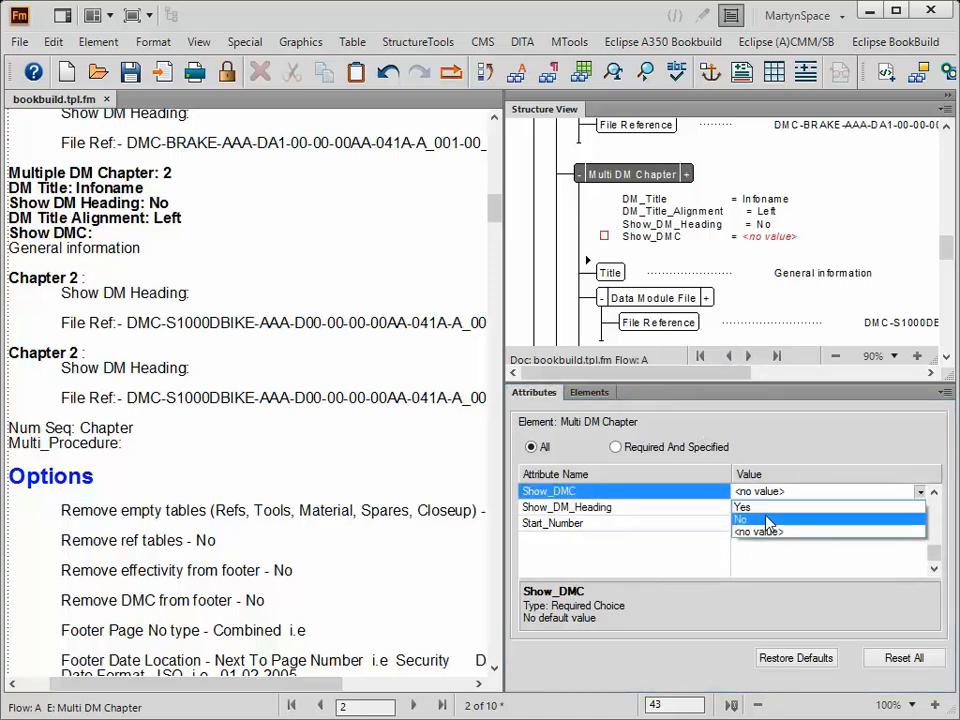
pyautogui.click(770, 520)
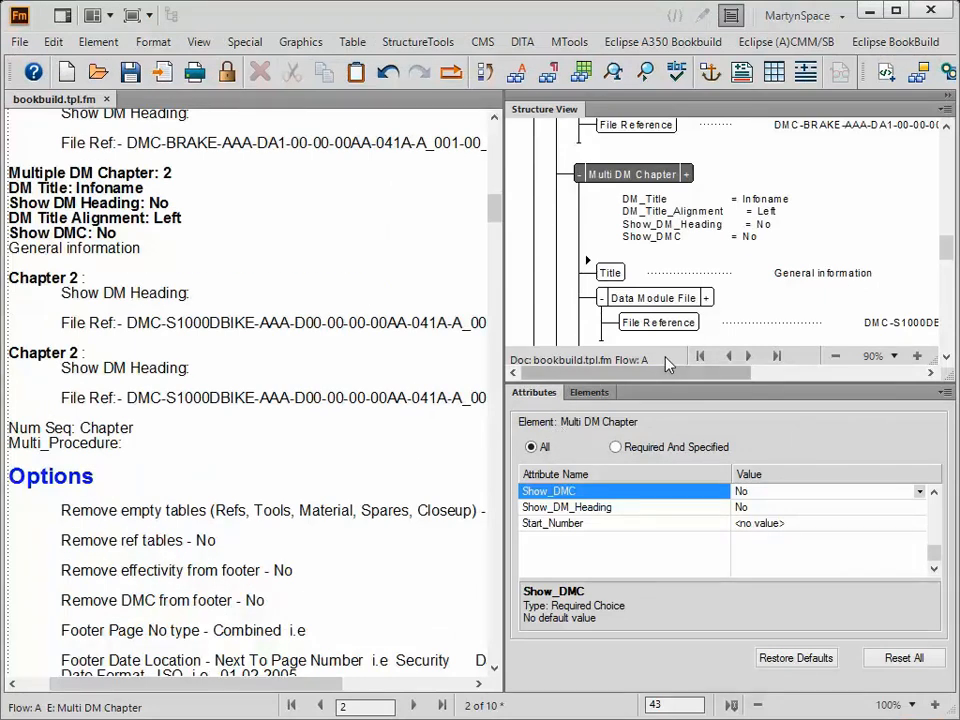
# Collapse both Data Module File elements of the Multi DM Chapter and hide the chapter's attributes in the structure
pyautogui.click(603, 298)
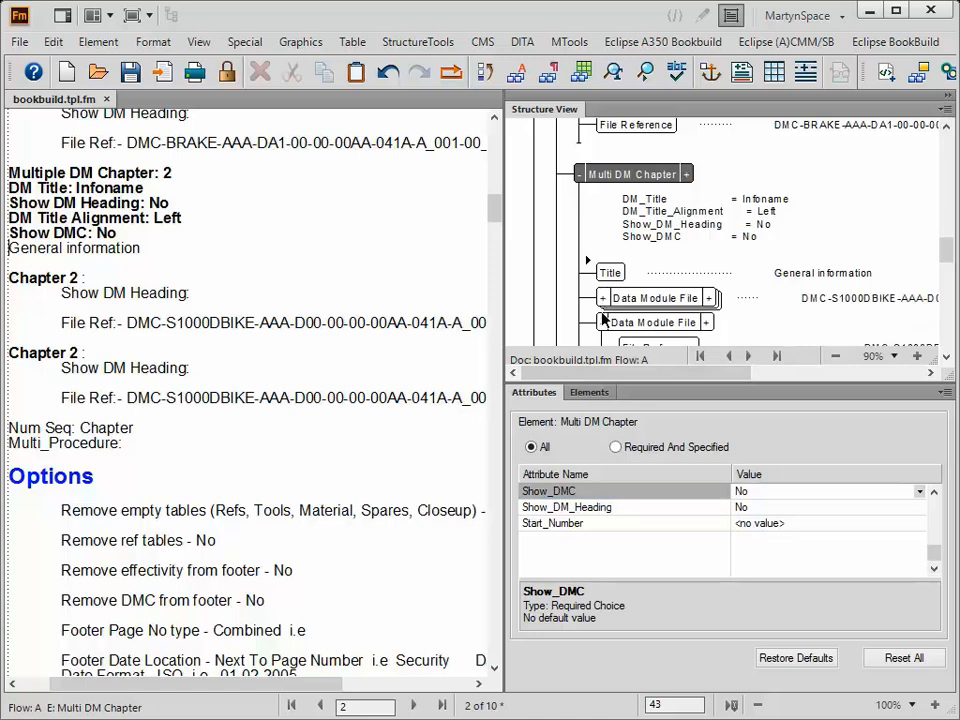
pyautogui.click(686, 175)
pyautogui.click(686, 175)
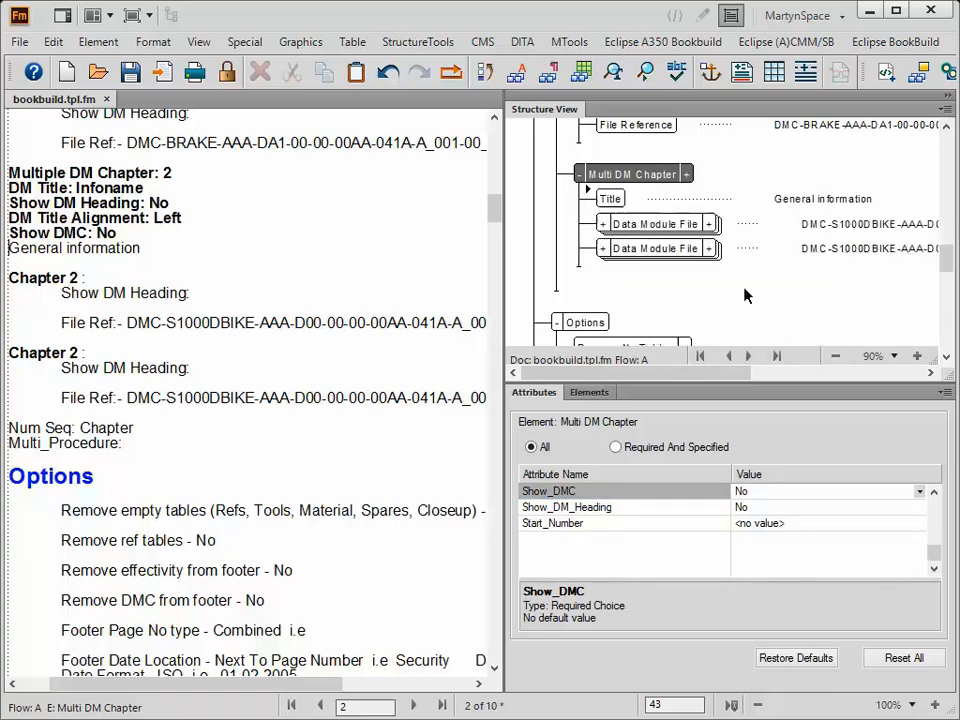
# Insert a PMEntry element between the Table Of Contents and the first Data Module File, and add a Title element inside it
pyautogui.click(948, 130)
pyautogui.click(948, 130)
pyautogui.click(948, 130)
pyautogui.click(948, 131)
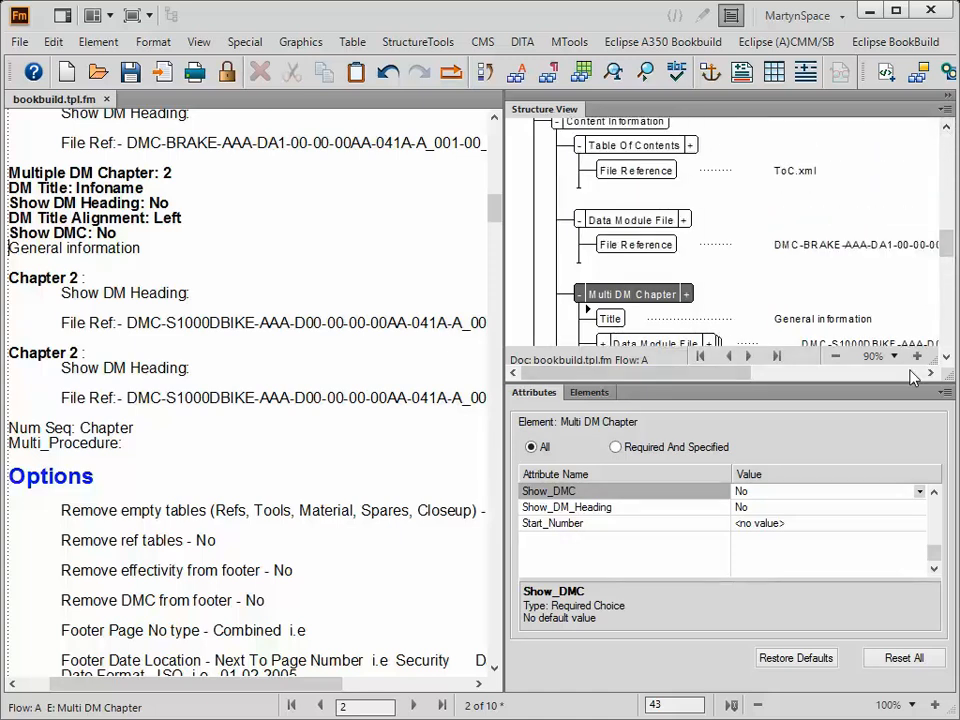
pyautogui.click(589, 393)
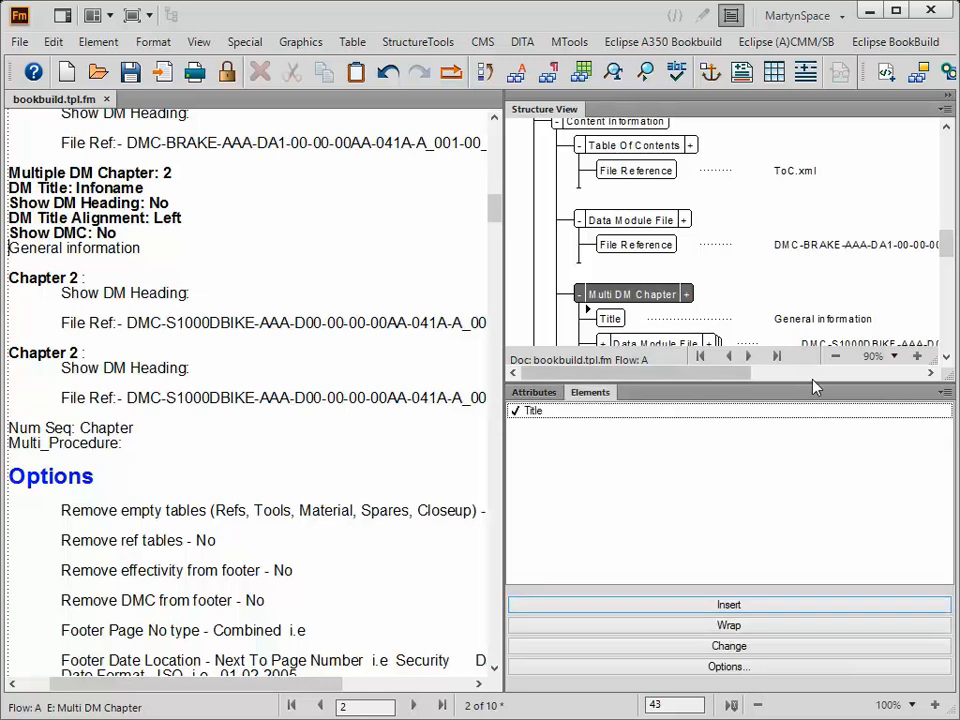
pyautogui.moveTo(812, 383); pyautogui.dragTo(817, 450)
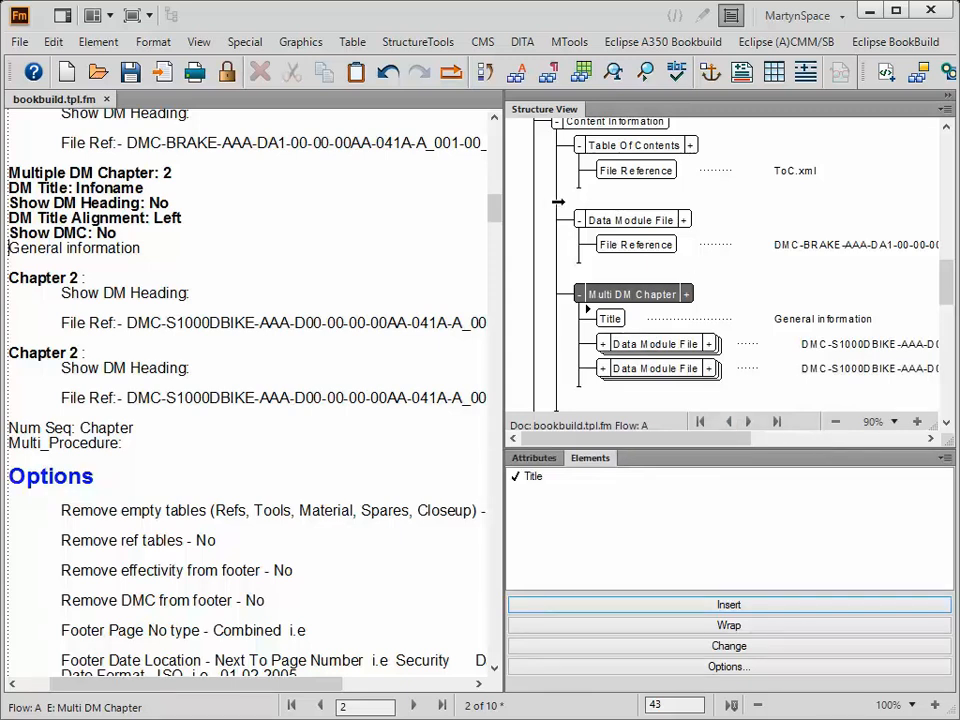
pyautogui.click(558, 202)
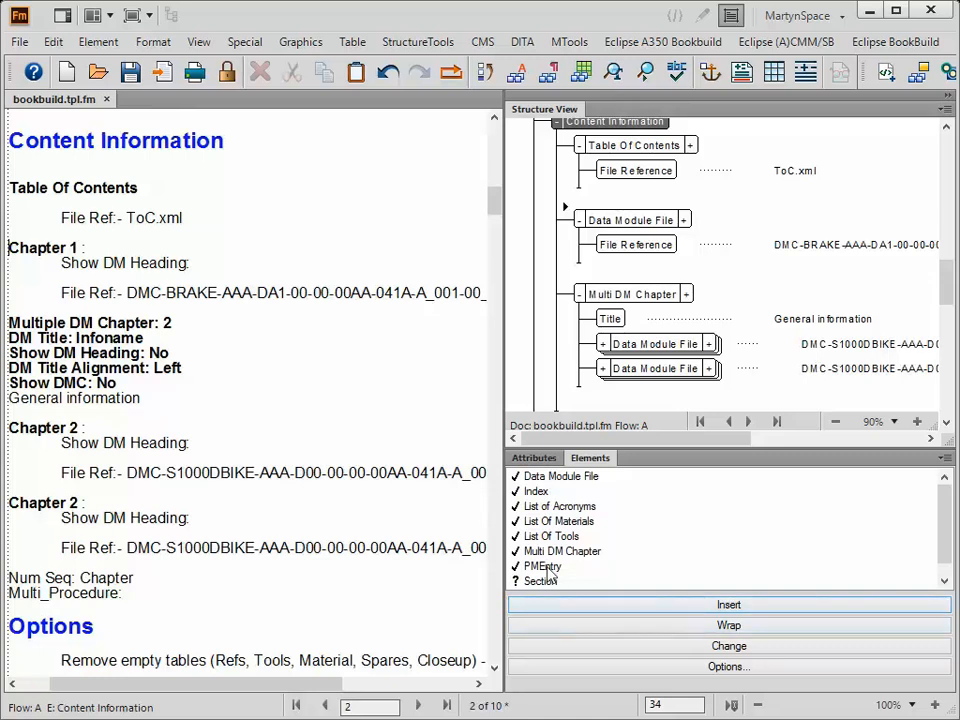
pyautogui.doubleClick(546, 568)
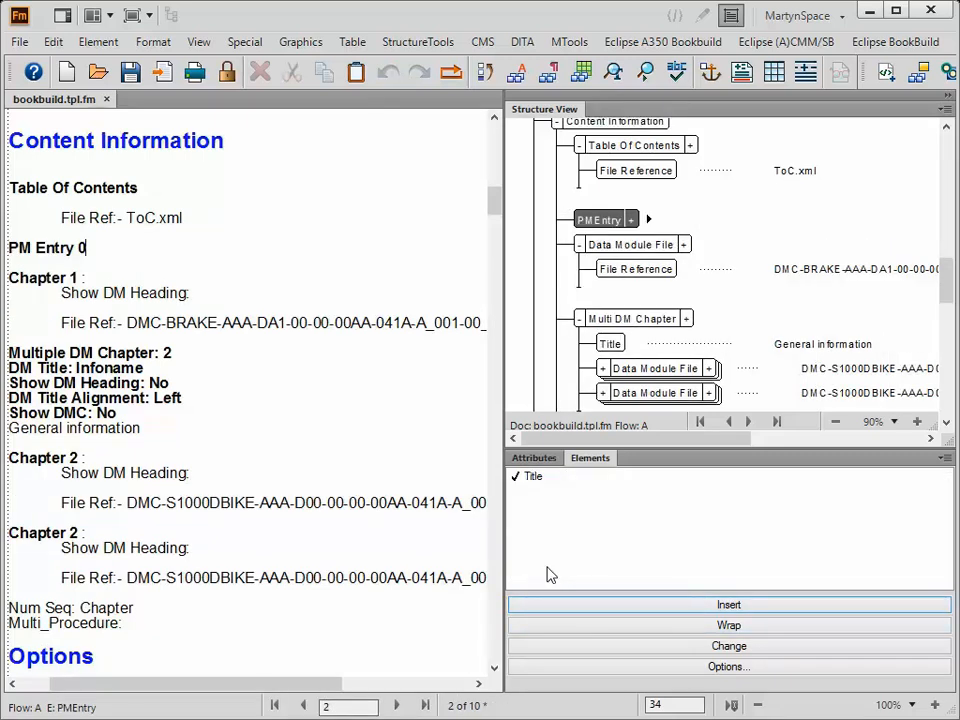
pyautogui.doubleClick(535, 478)
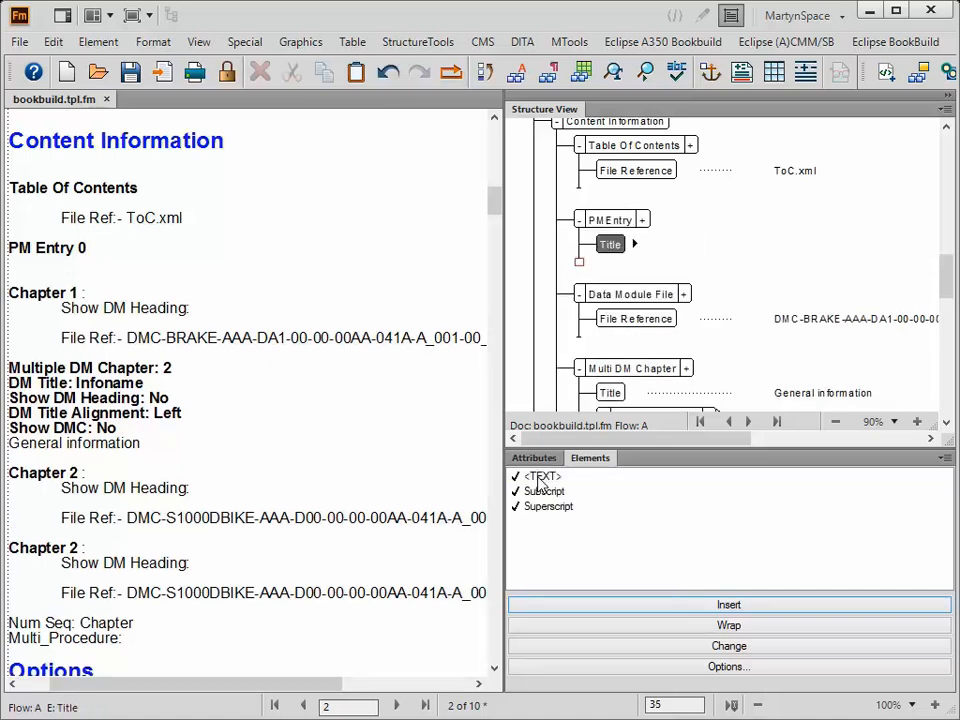
# Enter Description as the PMEntry's title and insert a File Reference to PMEntry1.xml below it
pyautogui.write('Description')
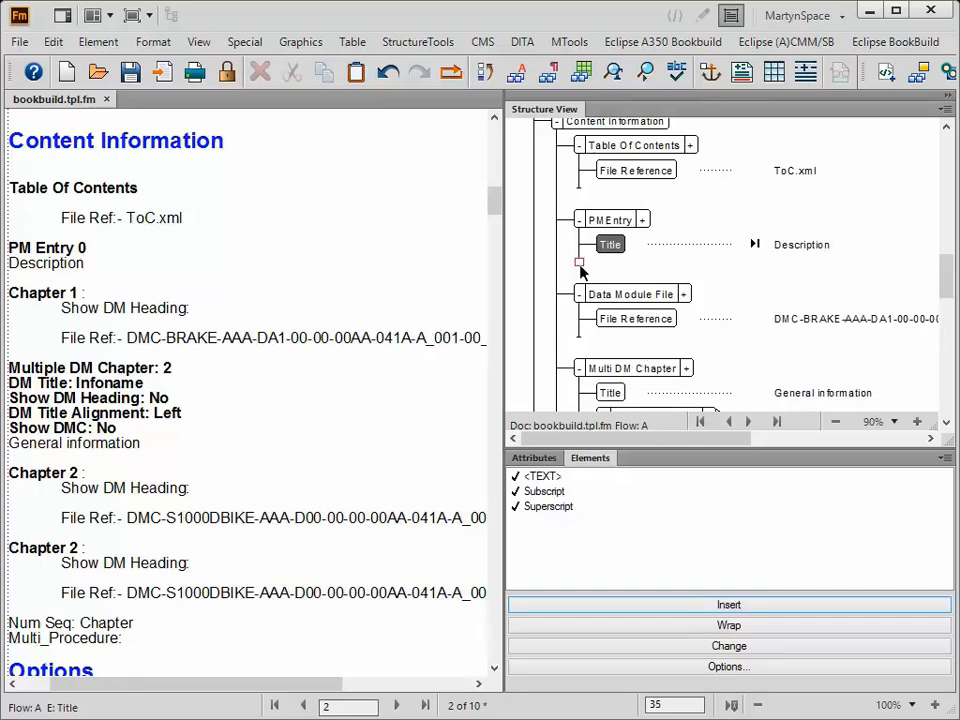
pyautogui.click(580, 256)
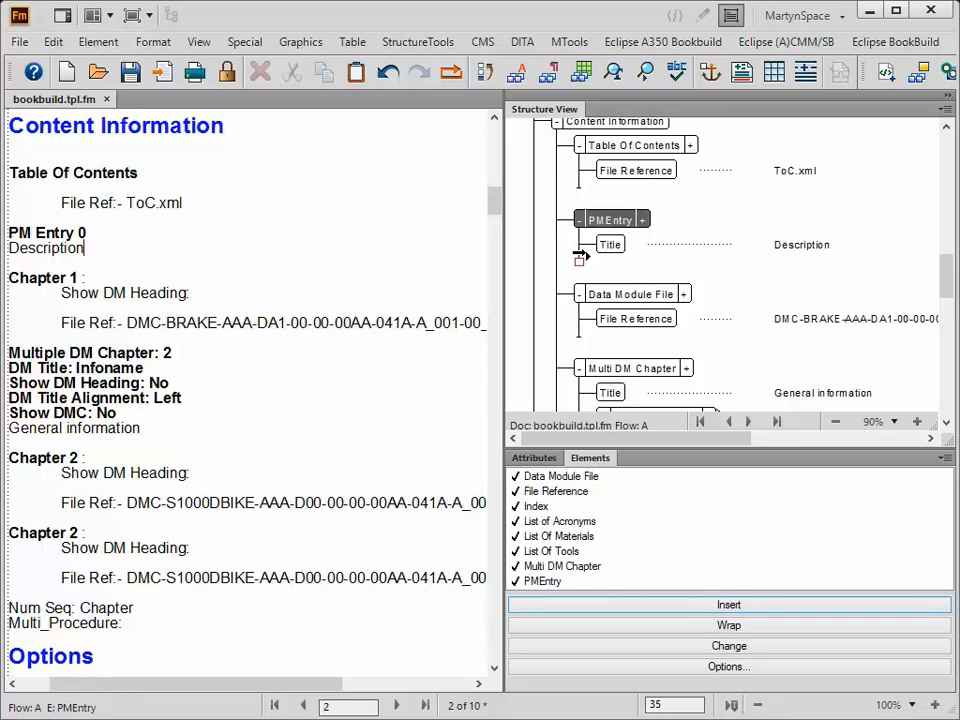
pyautogui.doubleClick(556, 500)
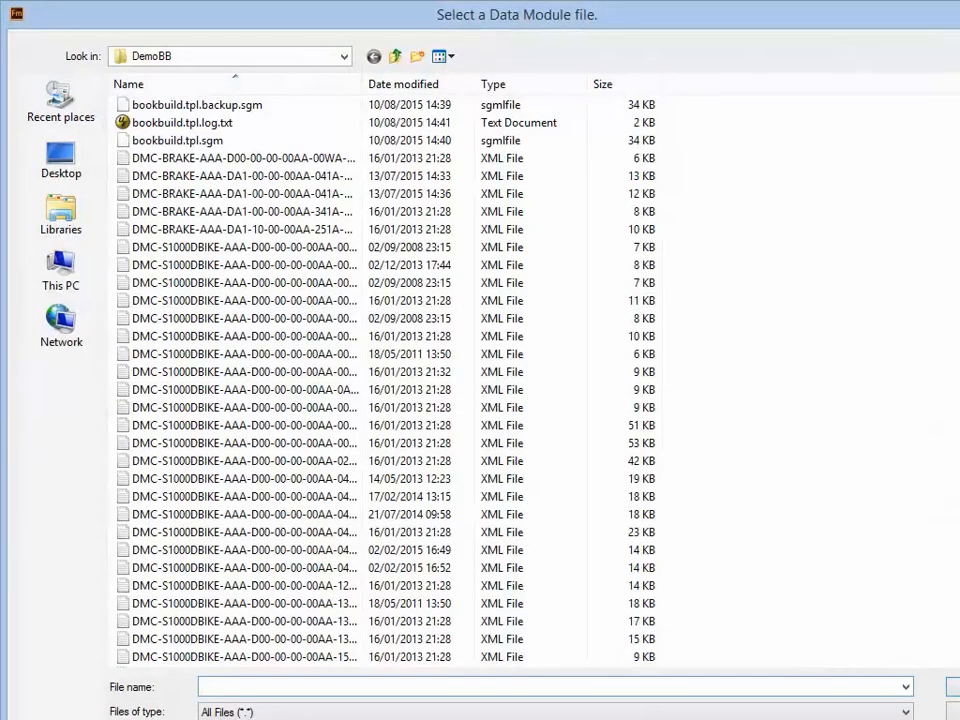
pyautogui.scroll(-20, 620, 527)
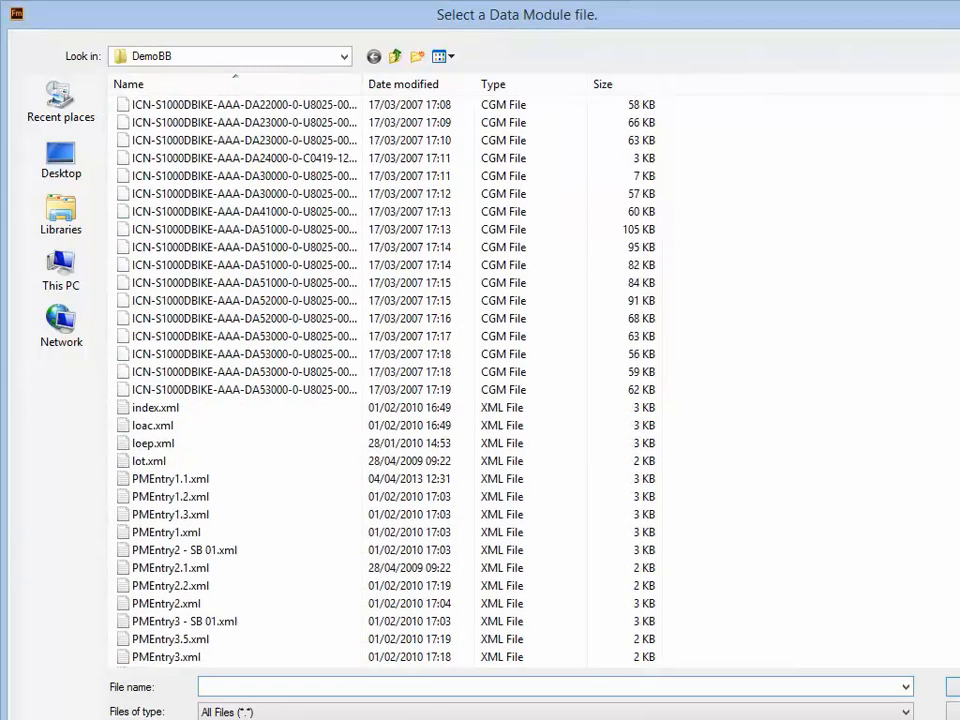
pyautogui.click(167, 535)
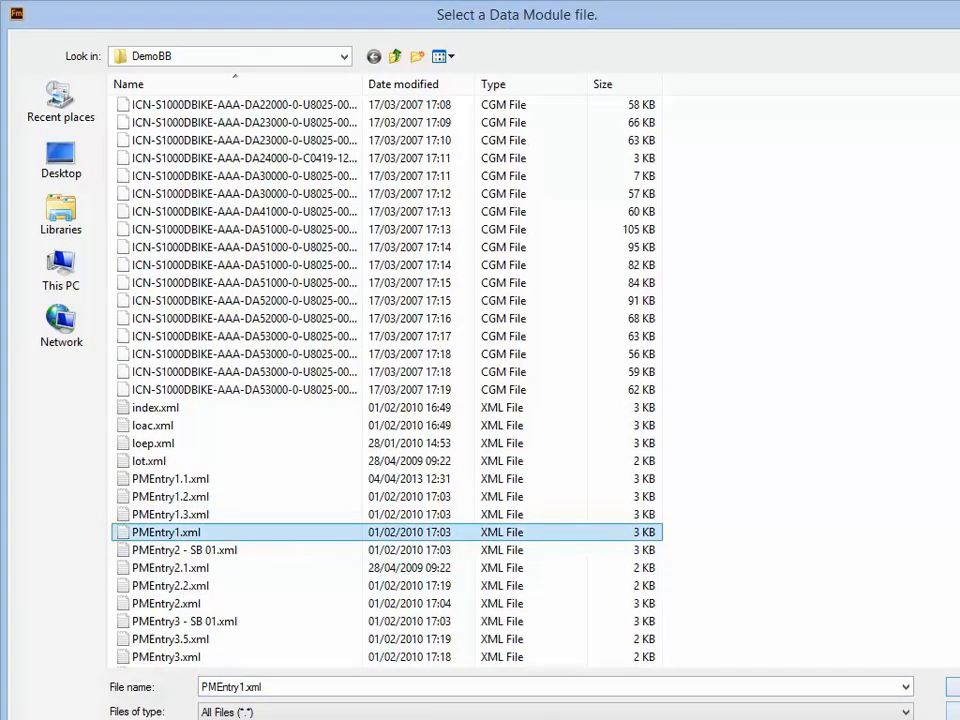
pyautogui.press('Return')
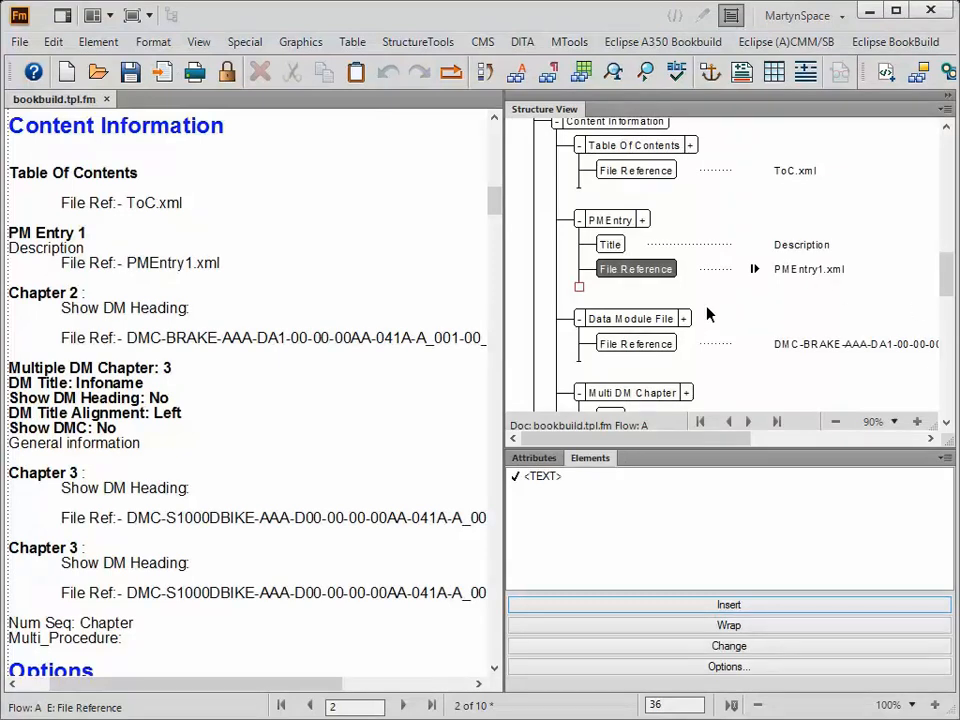
# Move the standalone Data Module File and the Multi DM Chapter into the PMEntry, in that order after its File Reference
pyautogui.click(602, 321)
pyautogui.moveTo(602, 320); pyautogui.dragTo(605, 279)
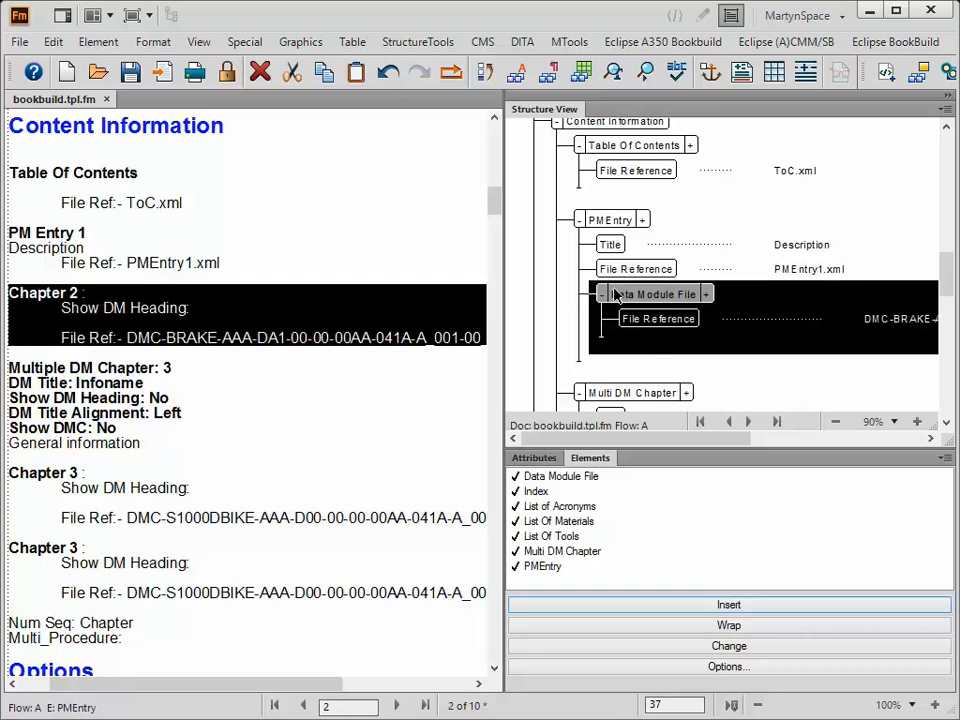
pyautogui.moveTo(619, 396); pyautogui.dragTo(633, 347)
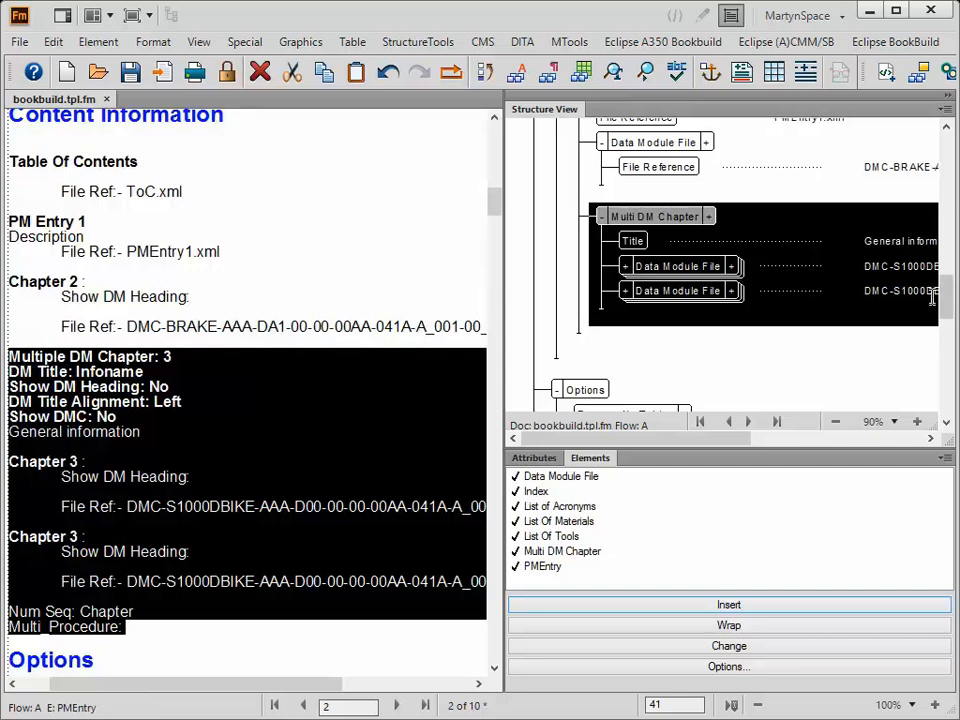
# Review the PMEntry's nesting by selecting the PMEntry, its Data Module File and its Multi DM Chapter in turn
pyautogui.moveTo(950, 307); pyautogui.dragTo(949, 272)
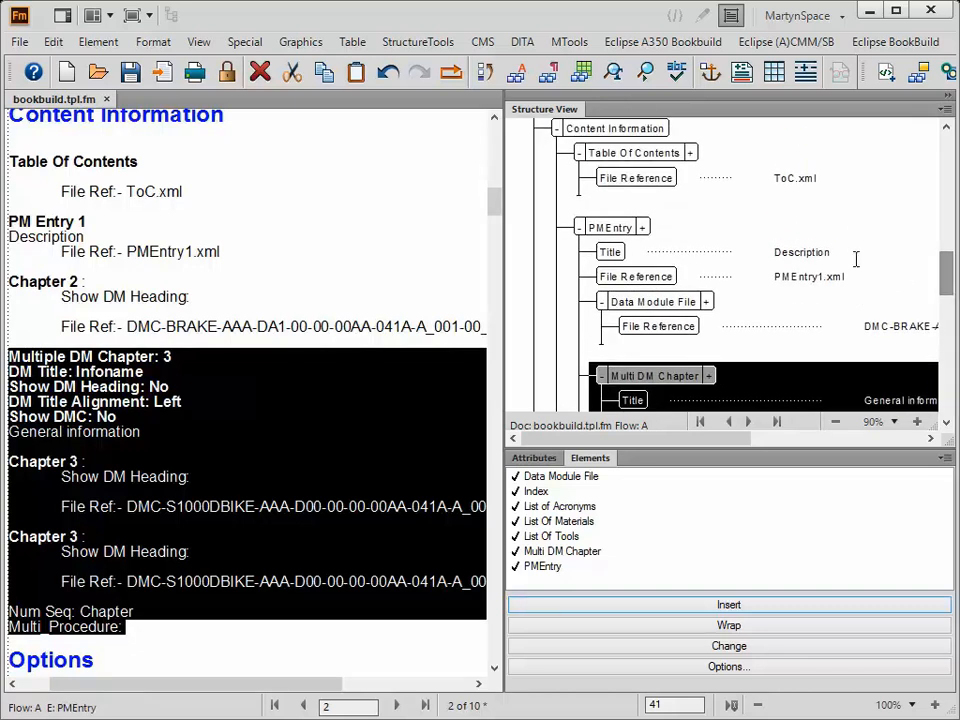
pyautogui.click(612, 230)
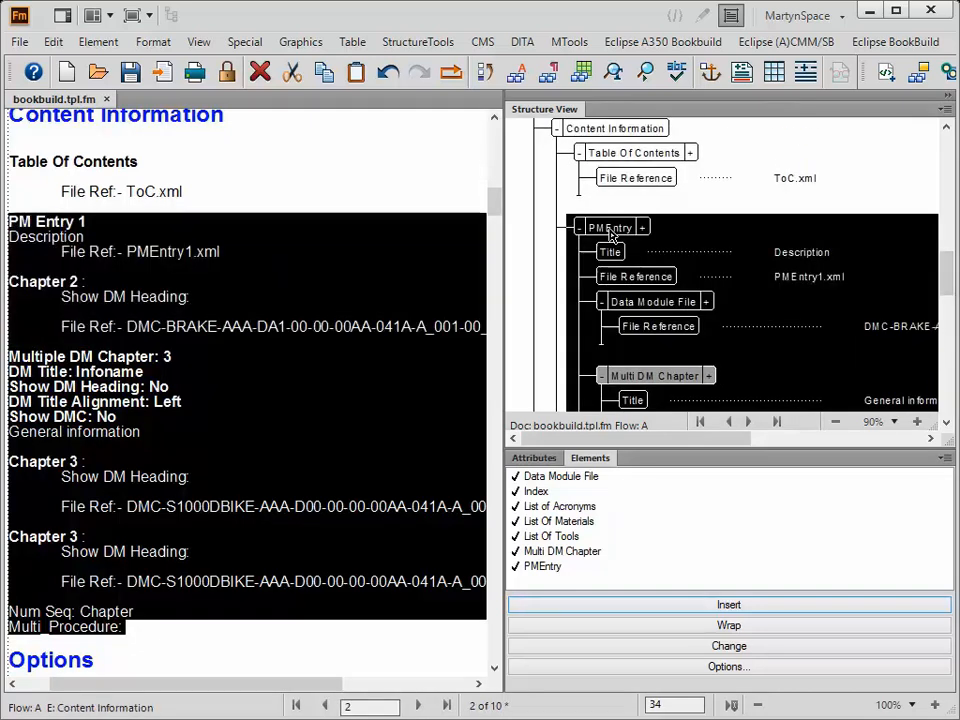
pyautogui.click(624, 307)
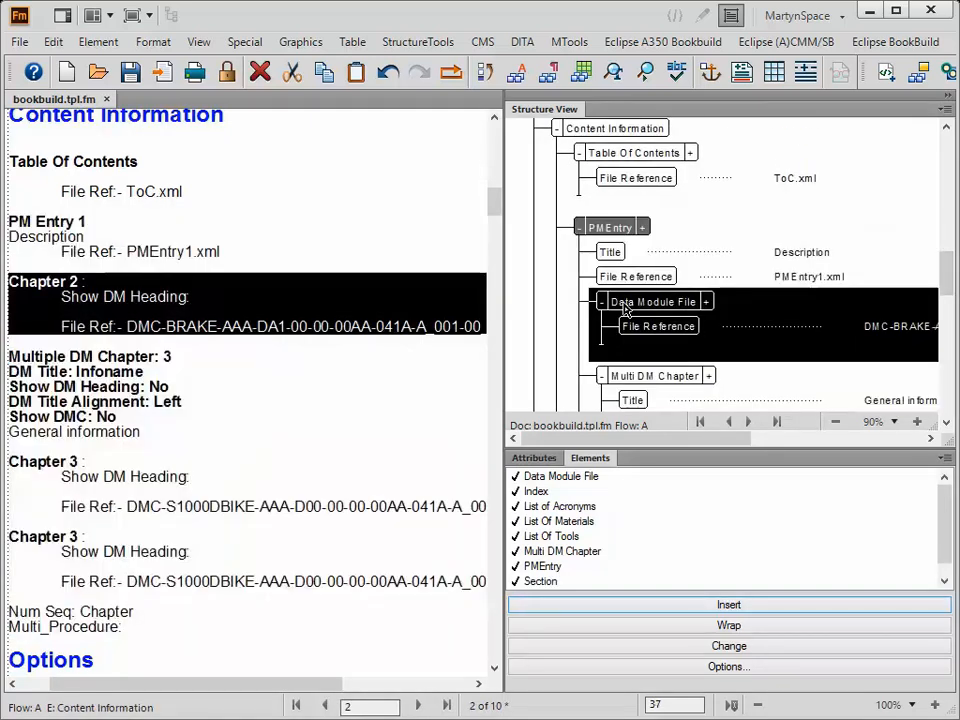
pyautogui.click(634, 380)
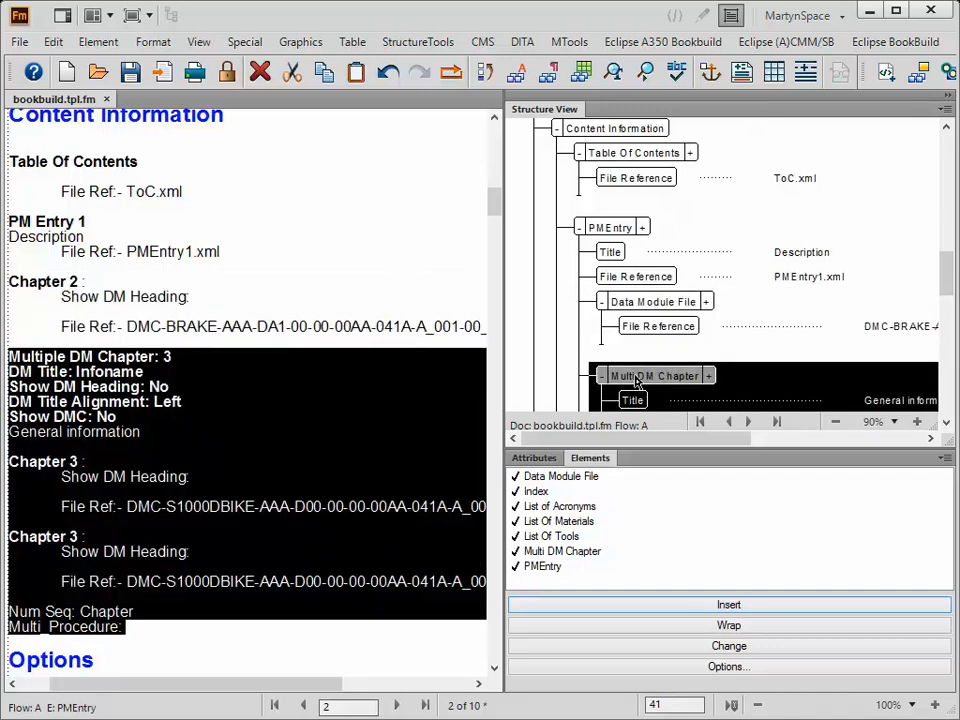